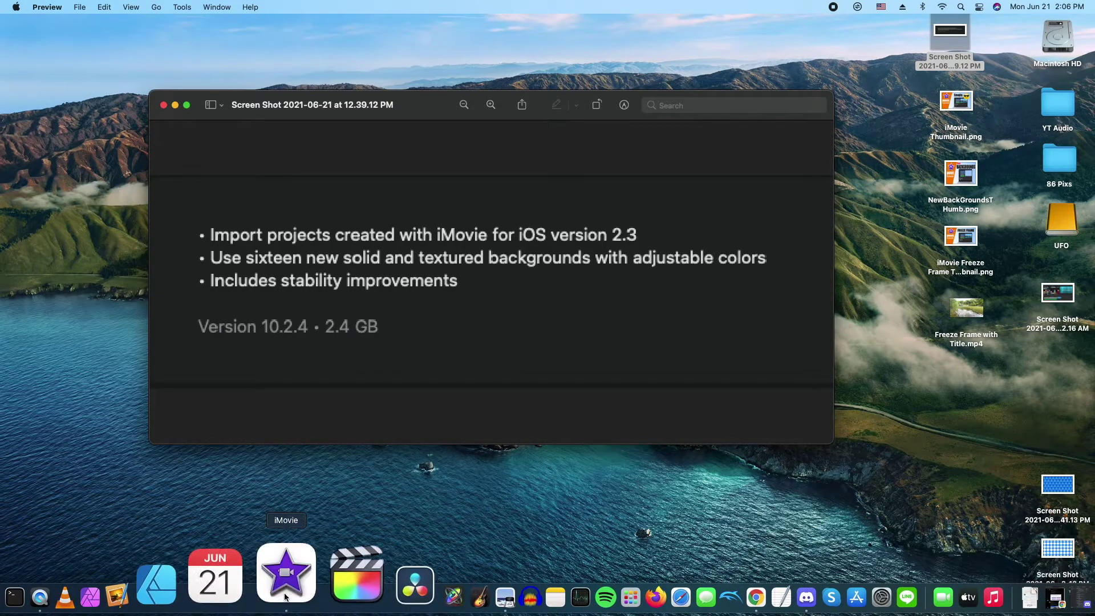
# - Drag the Checkers background into the empty My Movie 7 timeline as a 4-second clip and show its colour settings
pyautogui.click(288, 596)
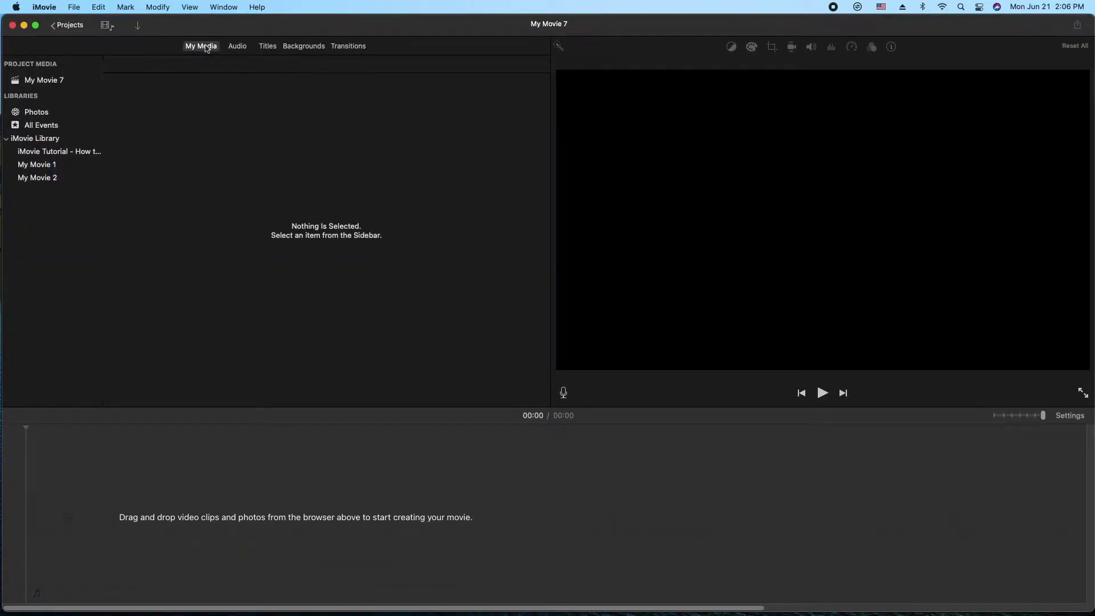
pyautogui.click(313, 49)
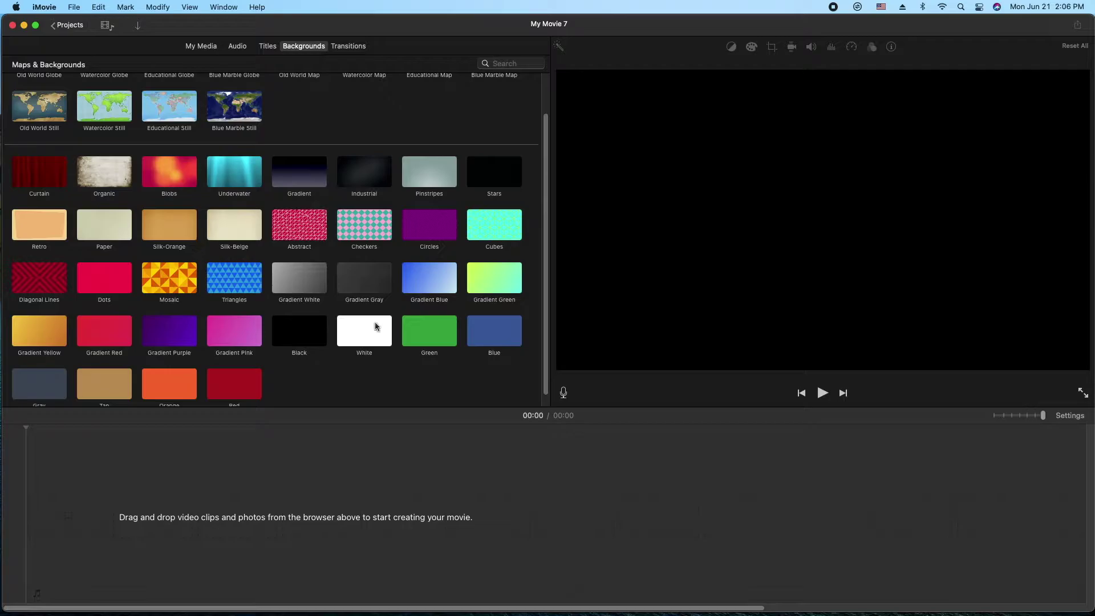
pyautogui.click(360, 227)
pyautogui.moveTo(361, 227); pyautogui.dragTo(183, 504)
pyautogui.click(386, 521)
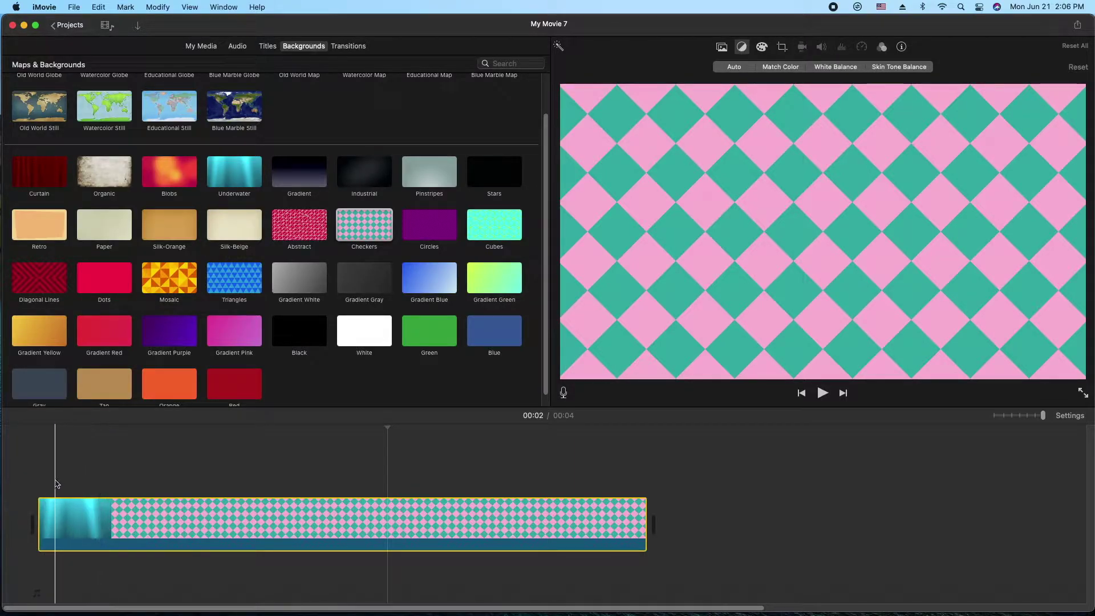
pyautogui.click(401, 512)
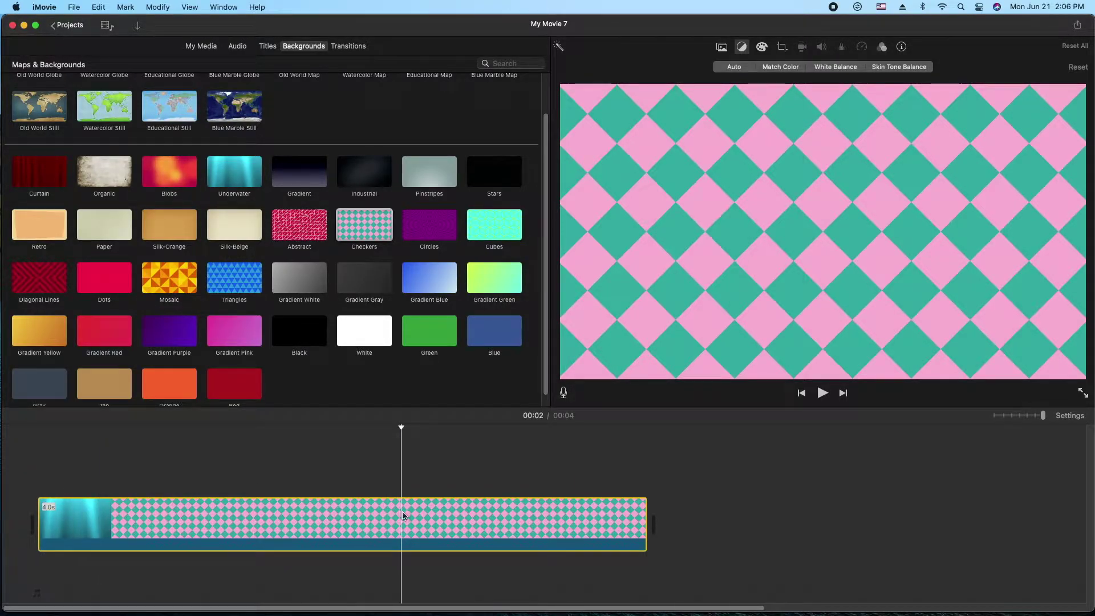
pyautogui.click(722, 48)
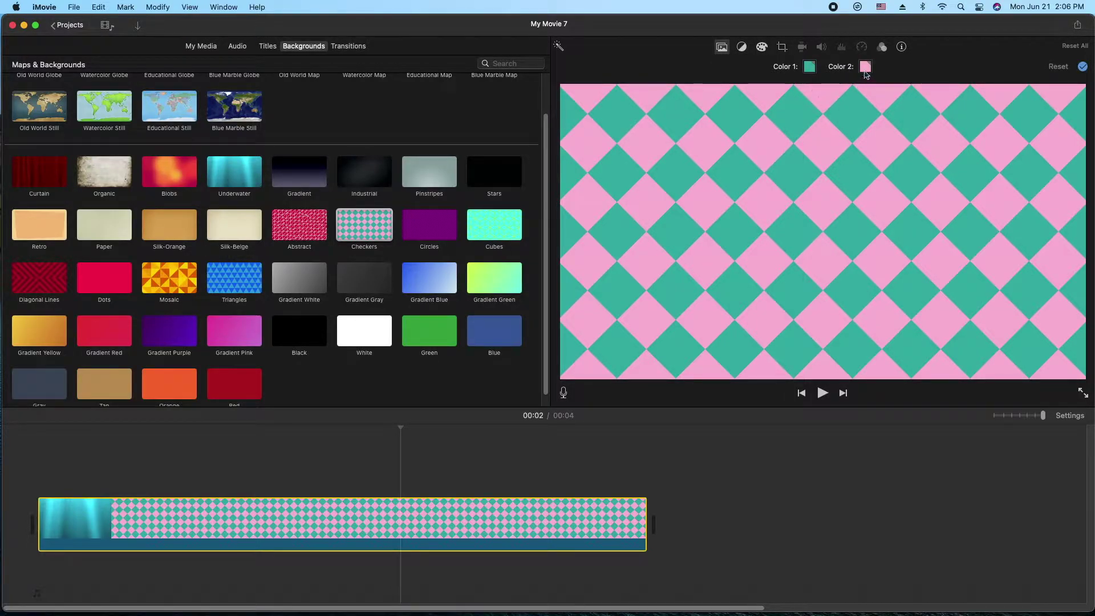
# - Recolour the Checkers squares to Licorice black (Color 1) and Snow white (Color 2)
pyautogui.click(865, 71)
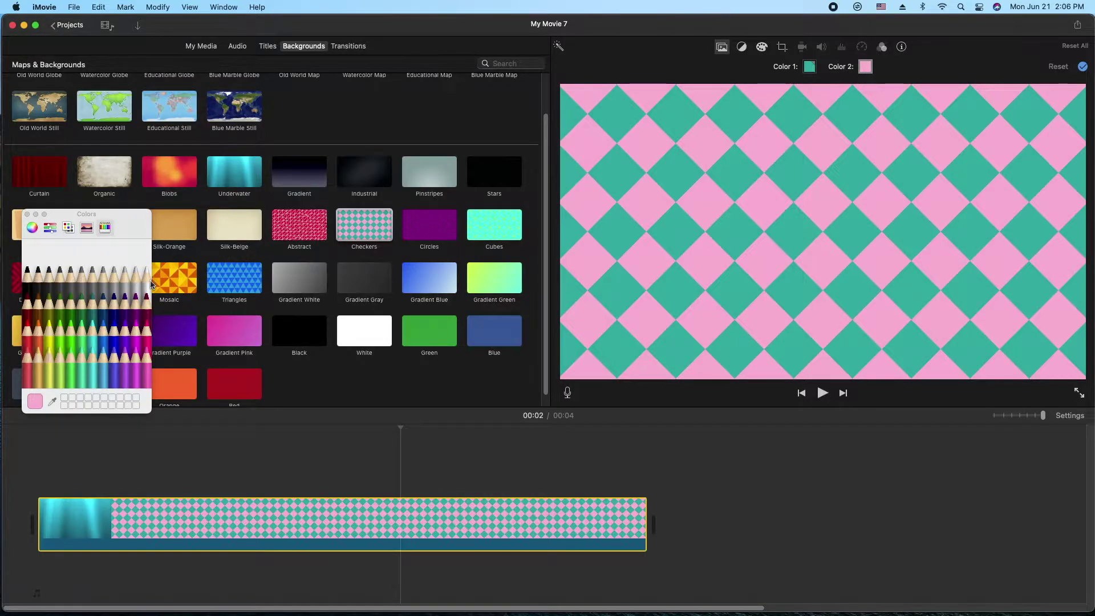
pyautogui.click(150, 281)
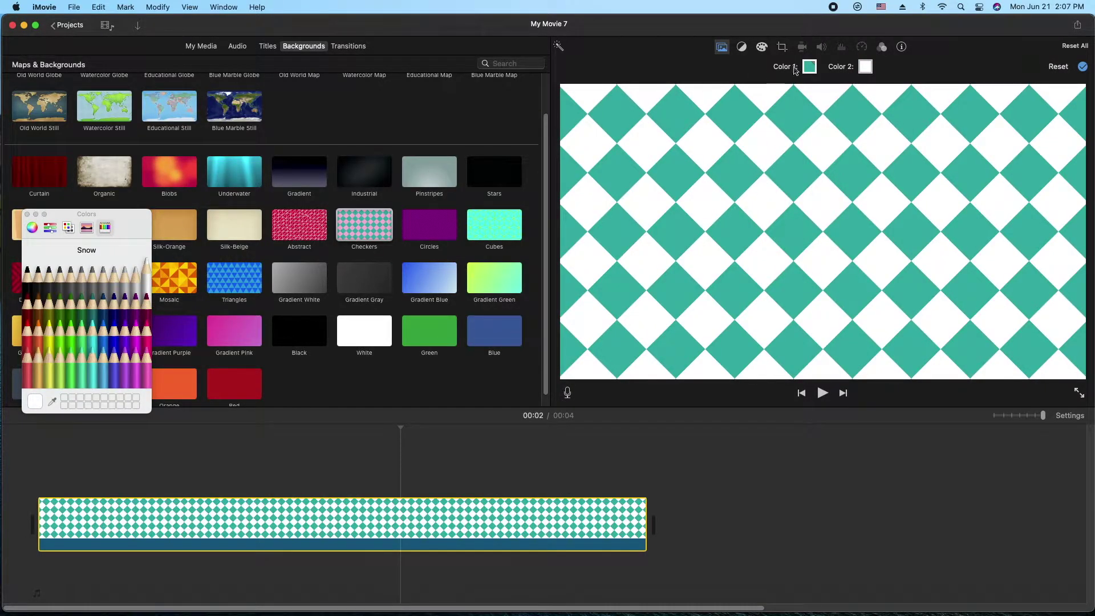
pyautogui.click(809, 66)
pyautogui.click(28, 276)
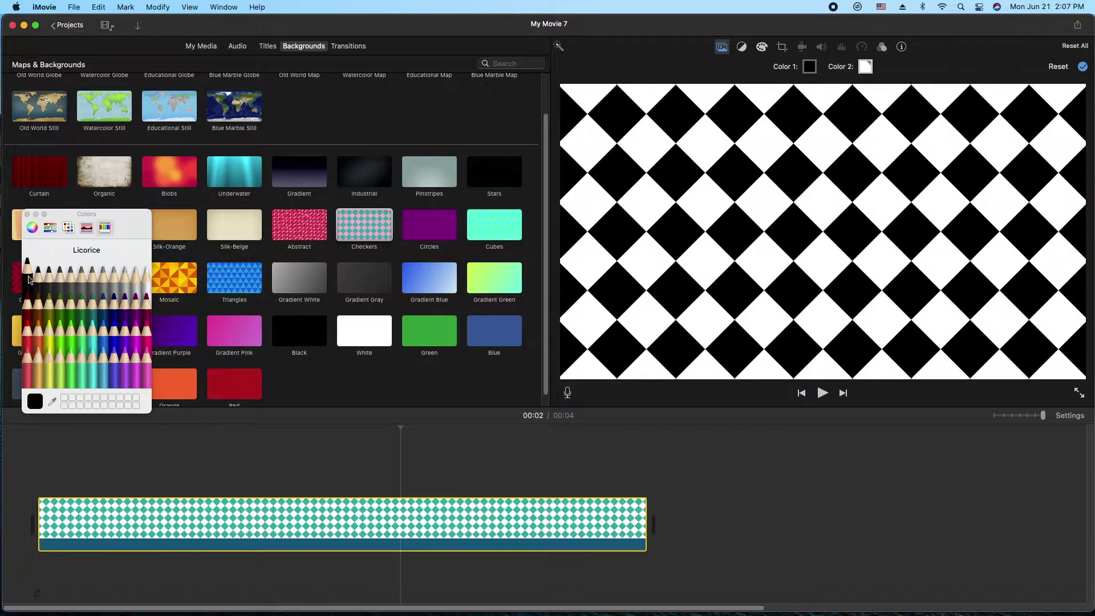
pyautogui.click(26, 214)
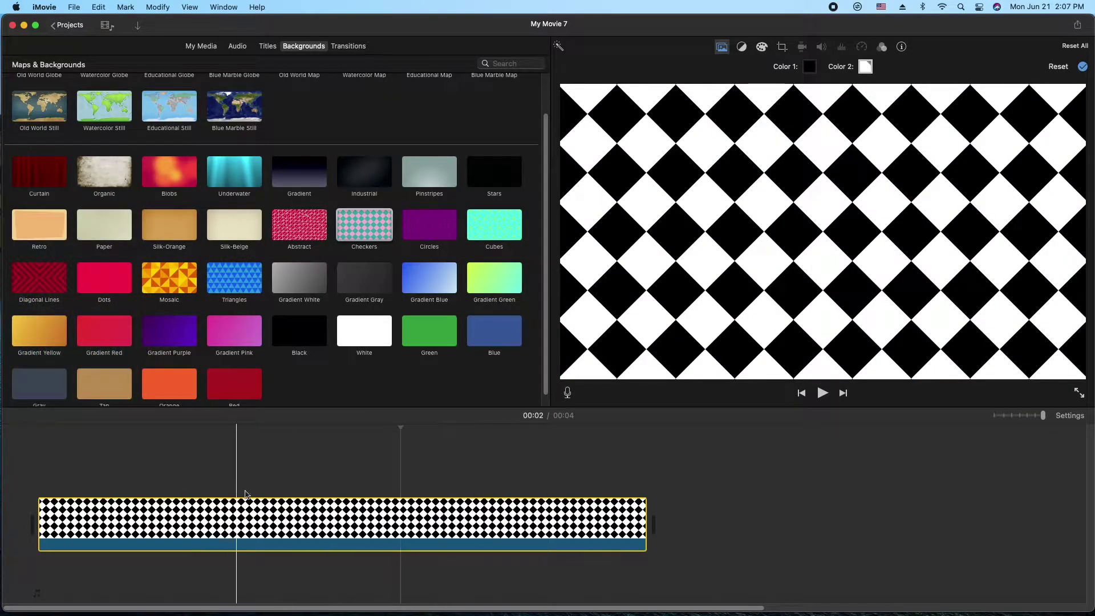
pyautogui.click(302, 517)
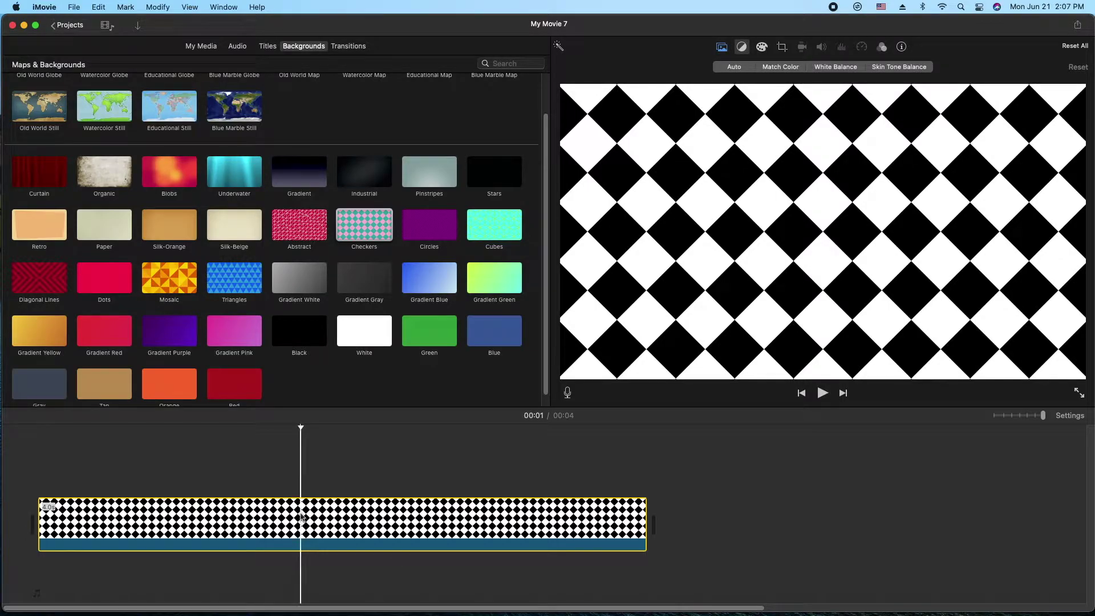
pyautogui.click(783, 47)
# - Apply a Ken Burns zoom to the Checkers clip with smaller, shifted start and end frames
pyautogui.click(731, 67)
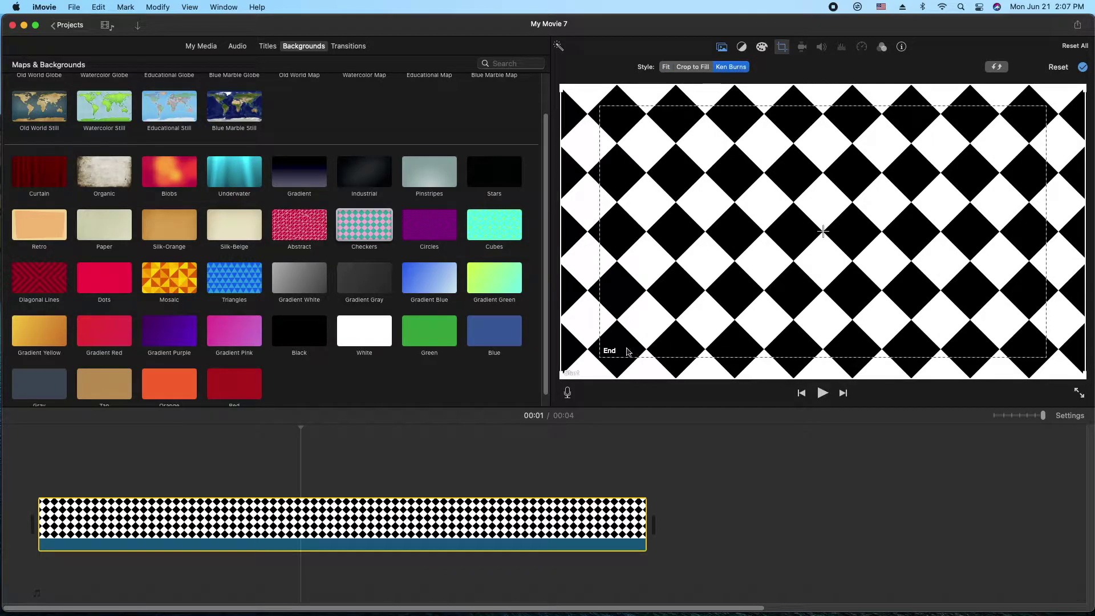
pyautogui.moveTo(632, 351); pyautogui.dragTo(642, 333)
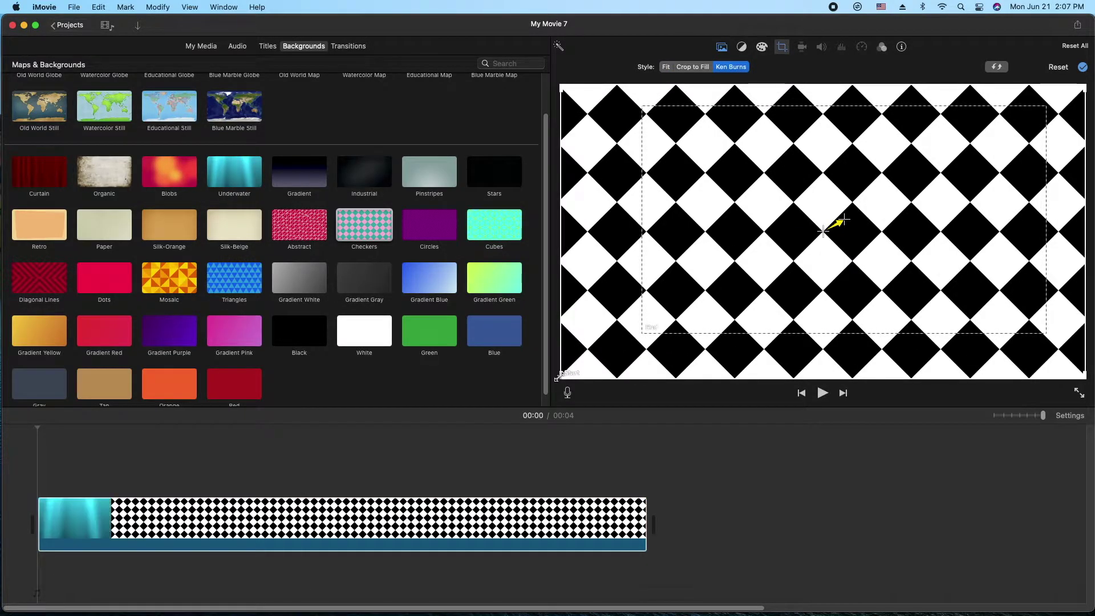
pyautogui.moveTo(558, 377); pyautogui.dragTo(613, 346)
pyautogui.moveTo(728, 296); pyautogui.dragTo(678, 316)
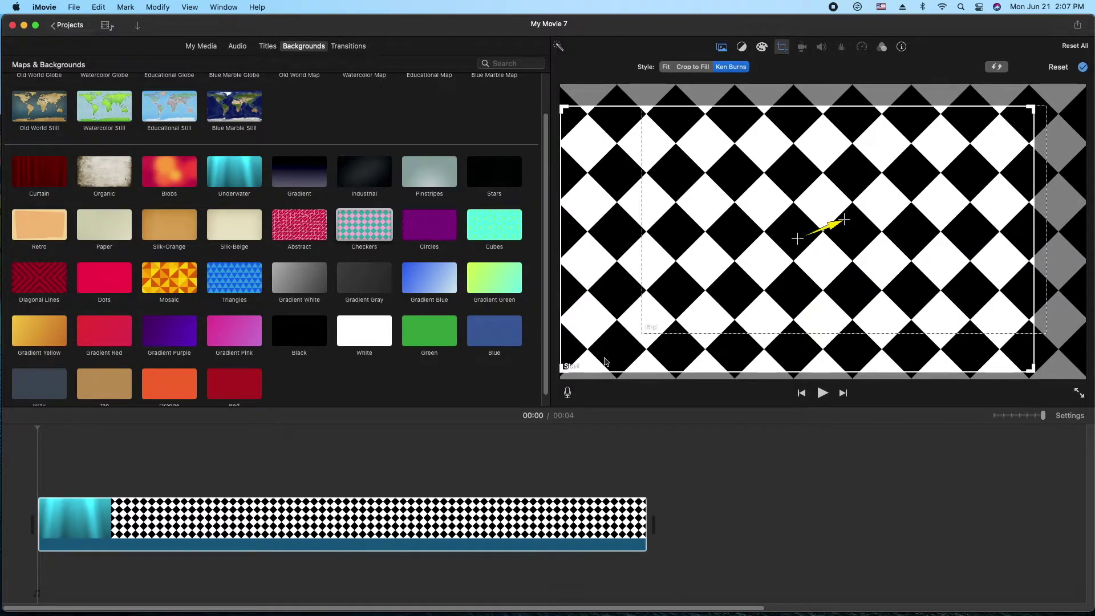
pyautogui.click(1083, 67)
# - Play back the zoom preview, then delete the Checkers clip from the timeline
pyautogui.click(43, 467)
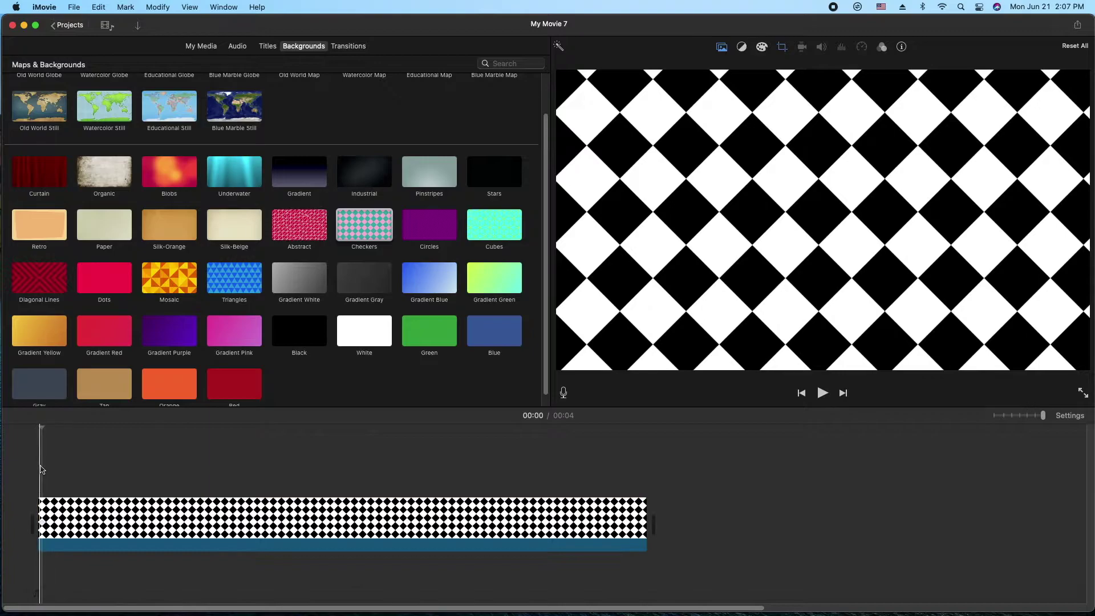
pyautogui.press('space')
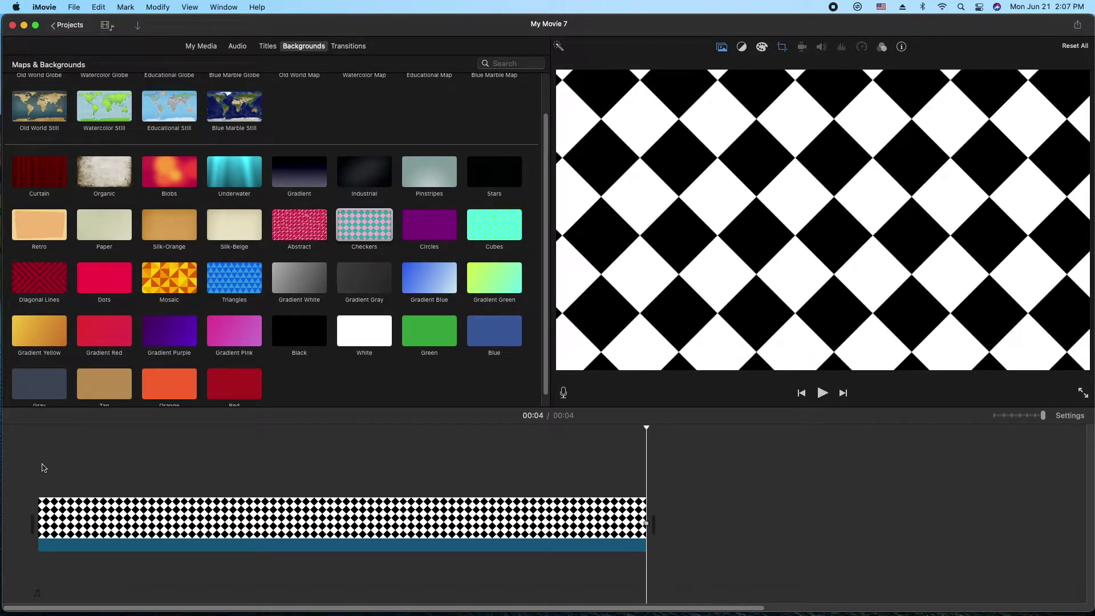
pyautogui.click(268, 507)
pyautogui.press('Delete')
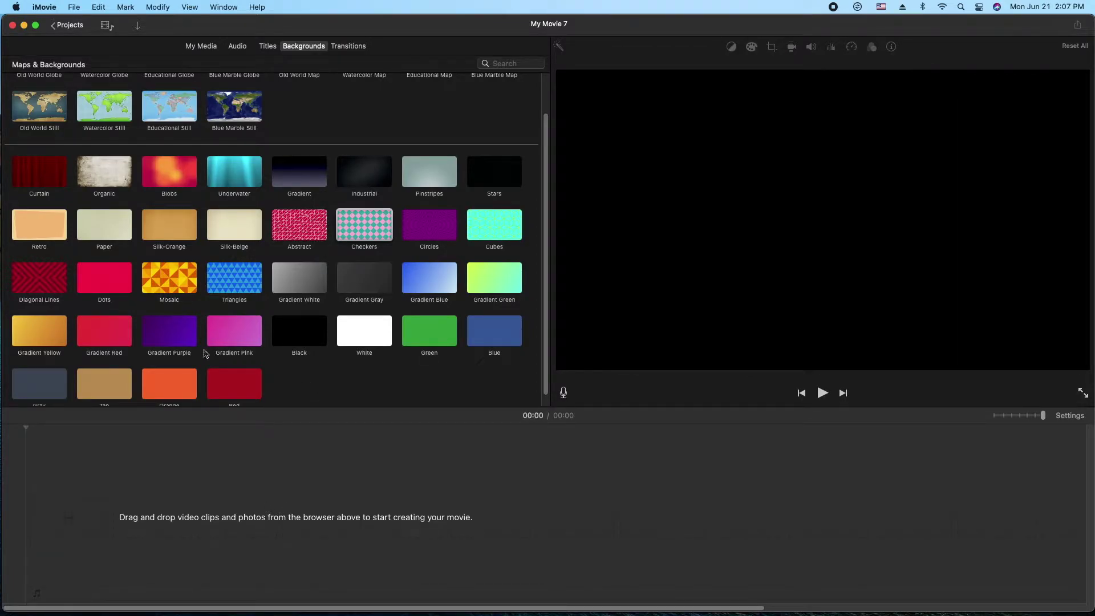
# - Add the Gradient Purple background to the timeline and show its colour settings
pyautogui.click(171, 337)
pyautogui.moveTo(171, 337); pyautogui.dragTo(136, 500)
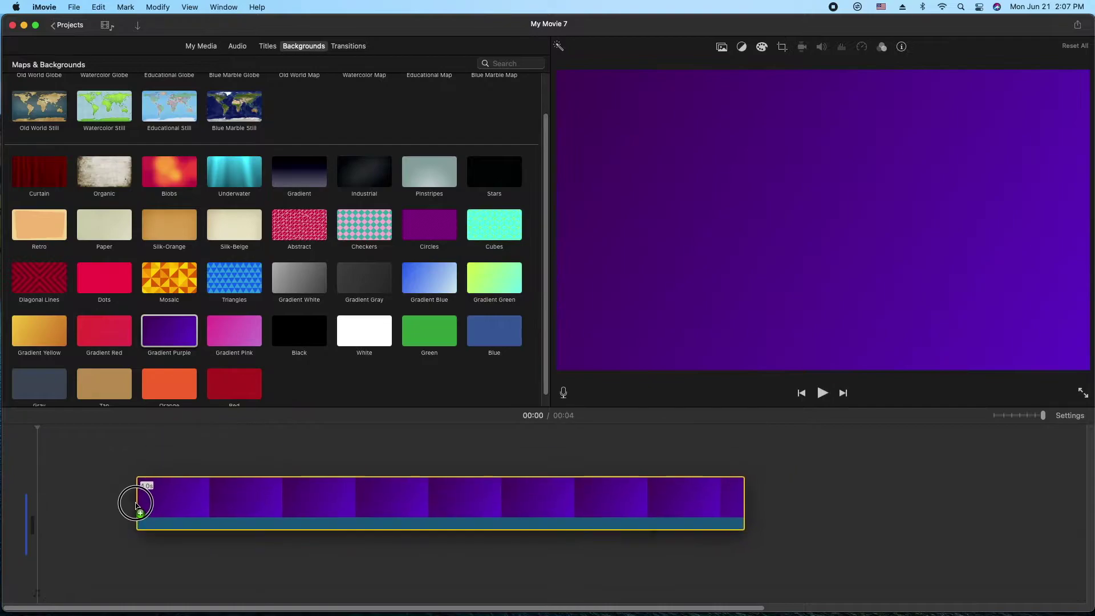
pyautogui.click(462, 515)
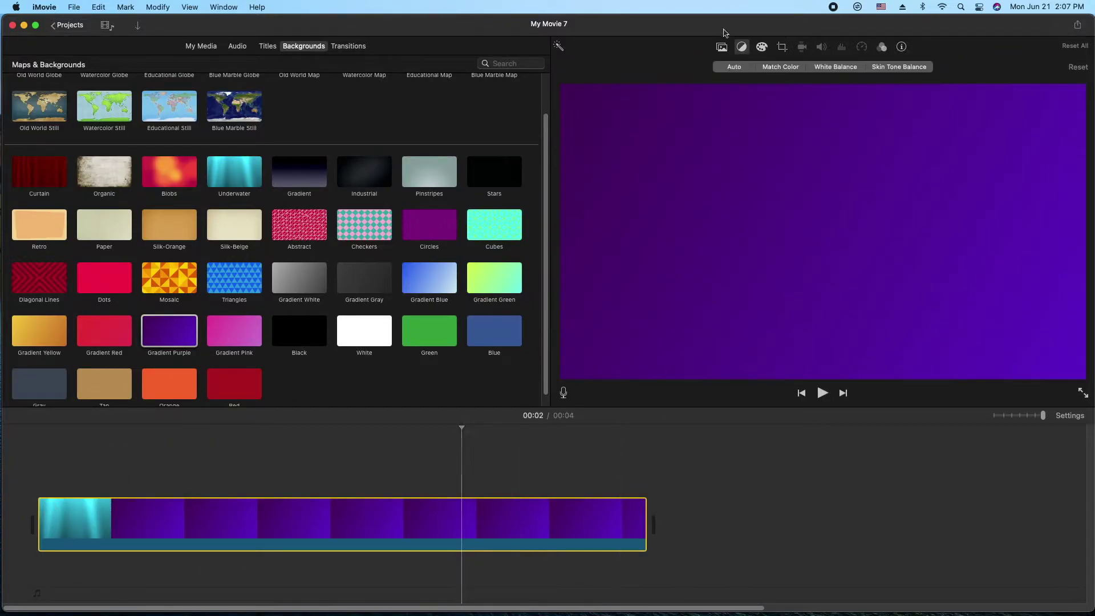
pyautogui.click(722, 48)
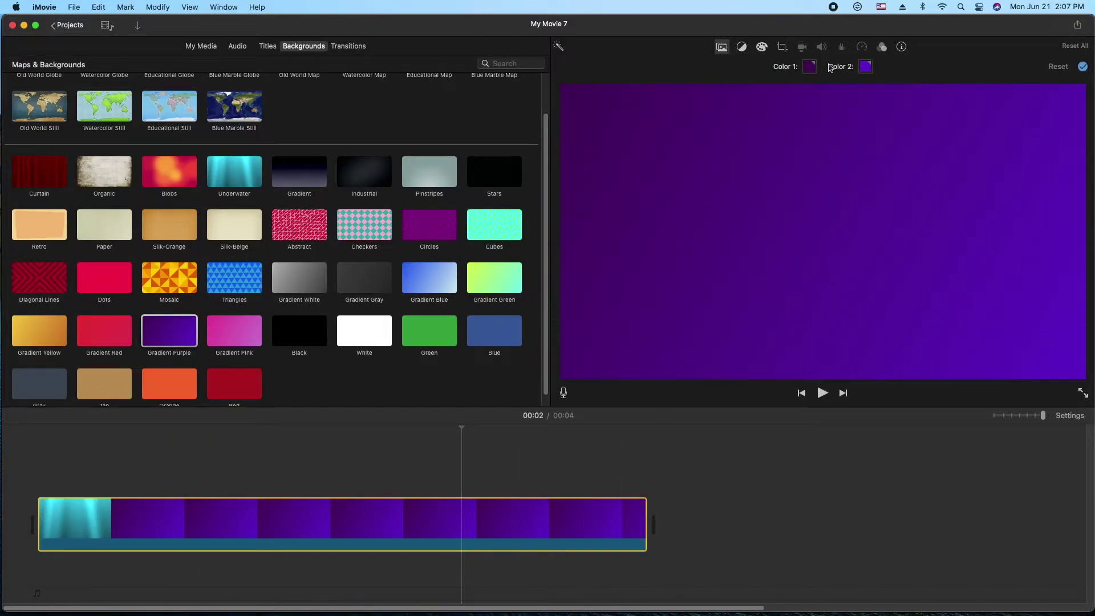
# - Change the gradient's second colour to a light lavender using the colour wheel
pyautogui.click(867, 66)
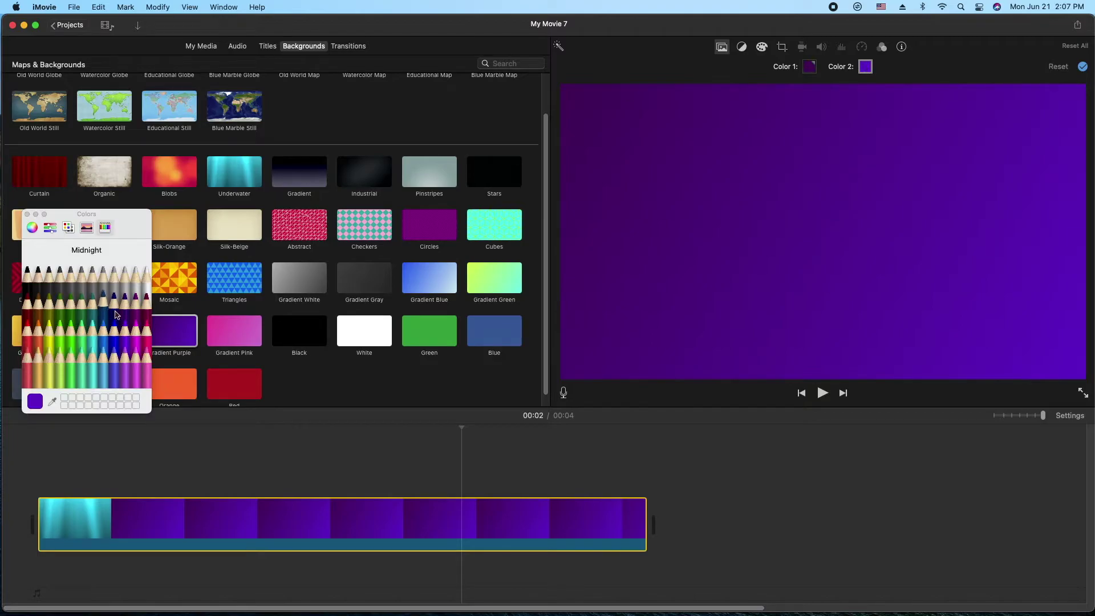
pyautogui.click(33, 228)
pyautogui.moveTo(73, 313)
pyautogui.mouseDown()
pyautogui.moveTo(91, 350)
pyautogui.moveTo(76, 357)
pyautogui.moveTo(85, 334)
pyautogui.moveTo(64, 321)
pyautogui.moveTo(98, 276)
pyautogui.moveTo(84, 320)
pyautogui.mouseUp()
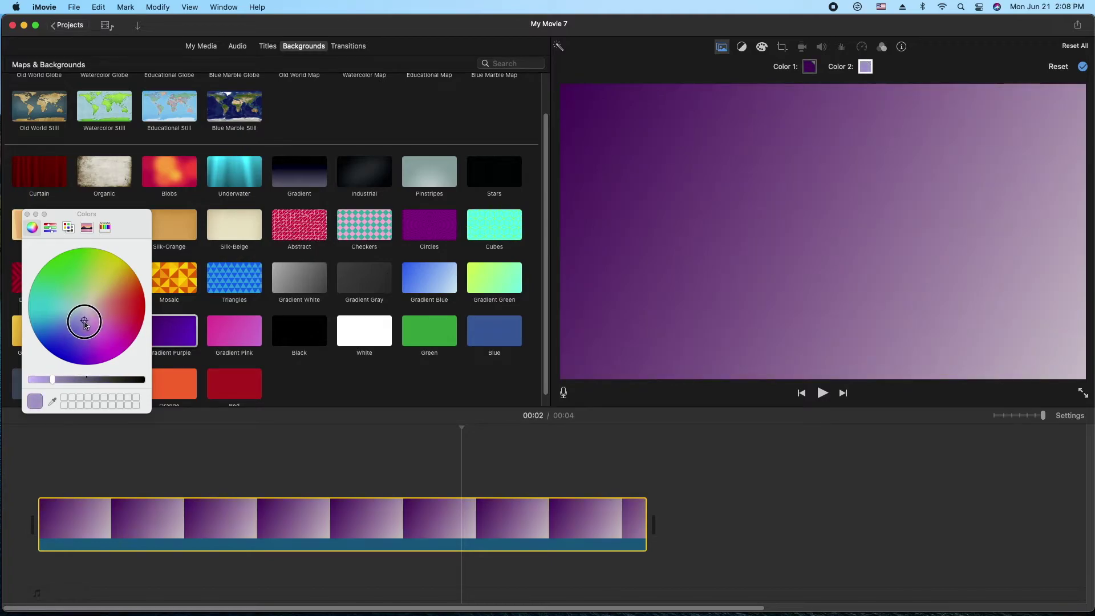
pyautogui.click(50, 227)
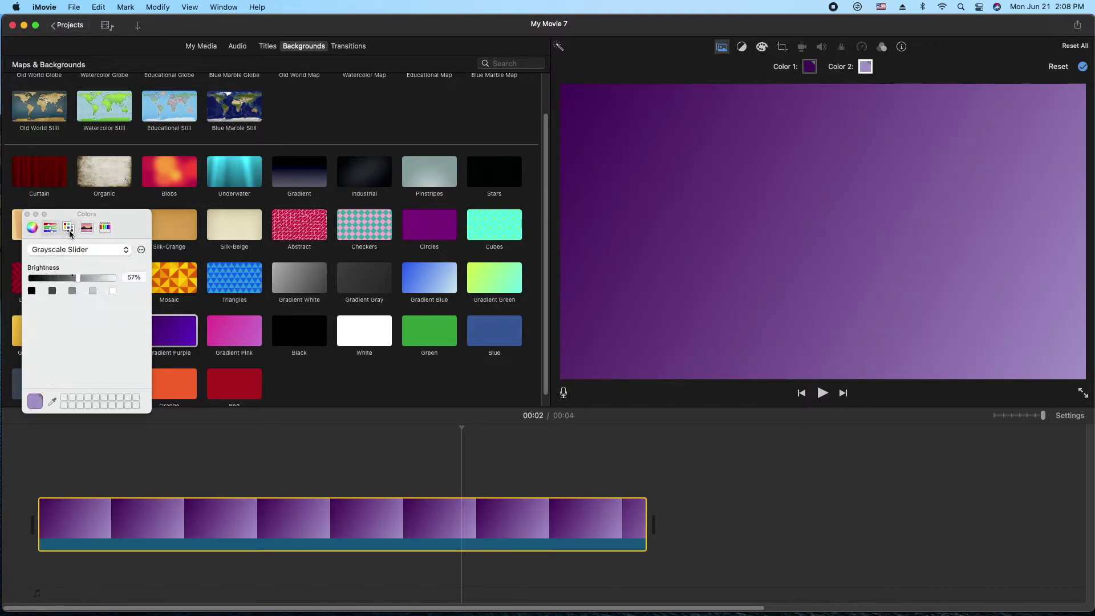
pyautogui.click(68, 227)
pyautogui.click(104, 227)
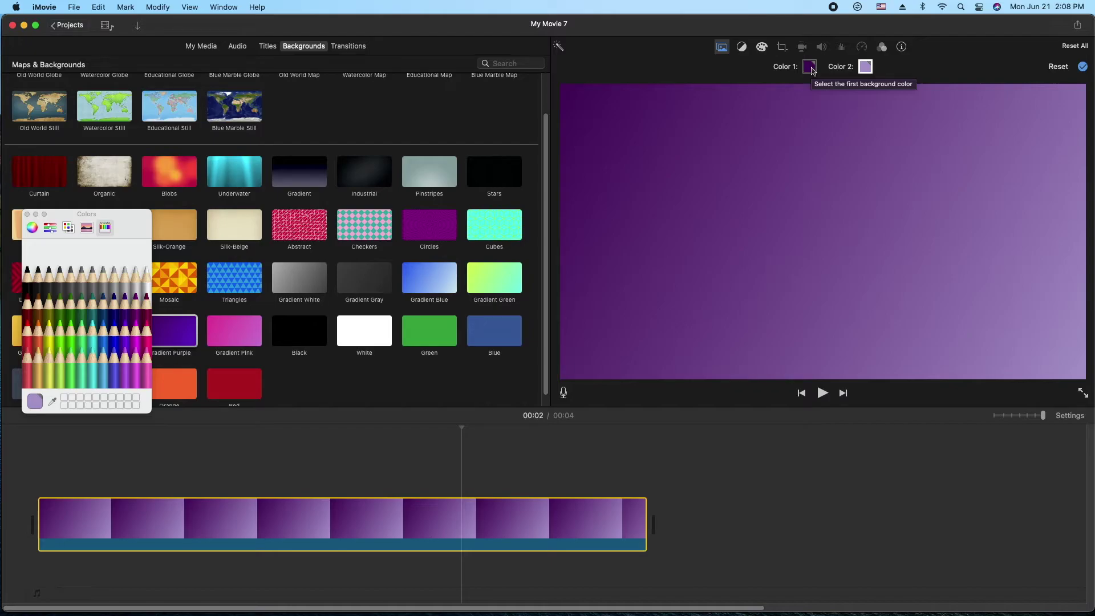
# - Make the gradient fade from dark green (Color 1) to light green (Color 2)
pyautogui.click(32, 227)
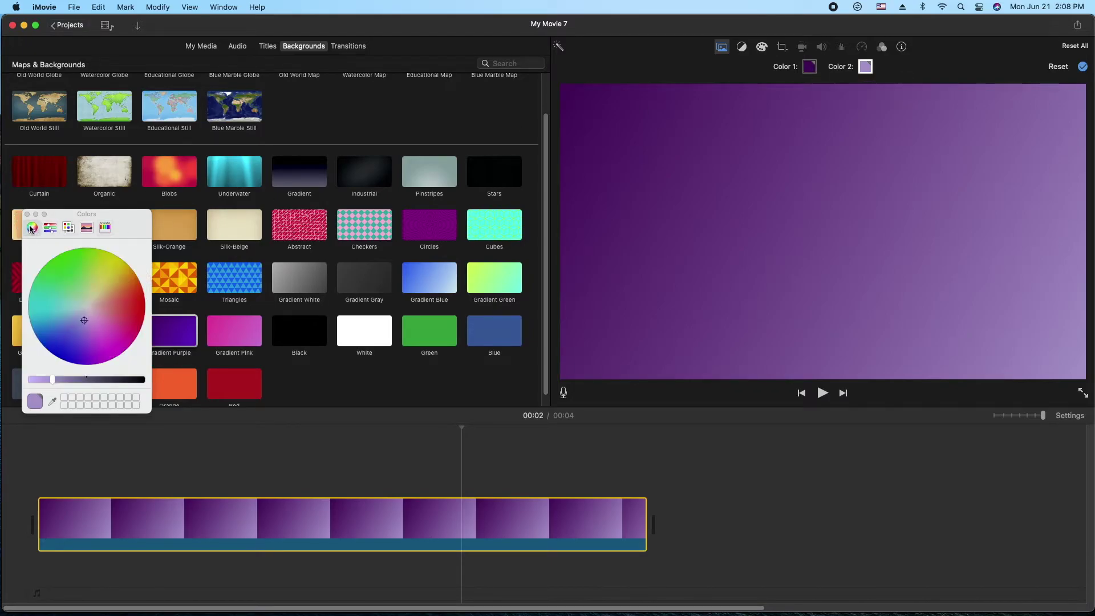
pyautogui.moveTo(81, 302); pyautogui.dragTo(64, 284)
pyautogui.click(122, 277)
pyautogui.click(810, 66)
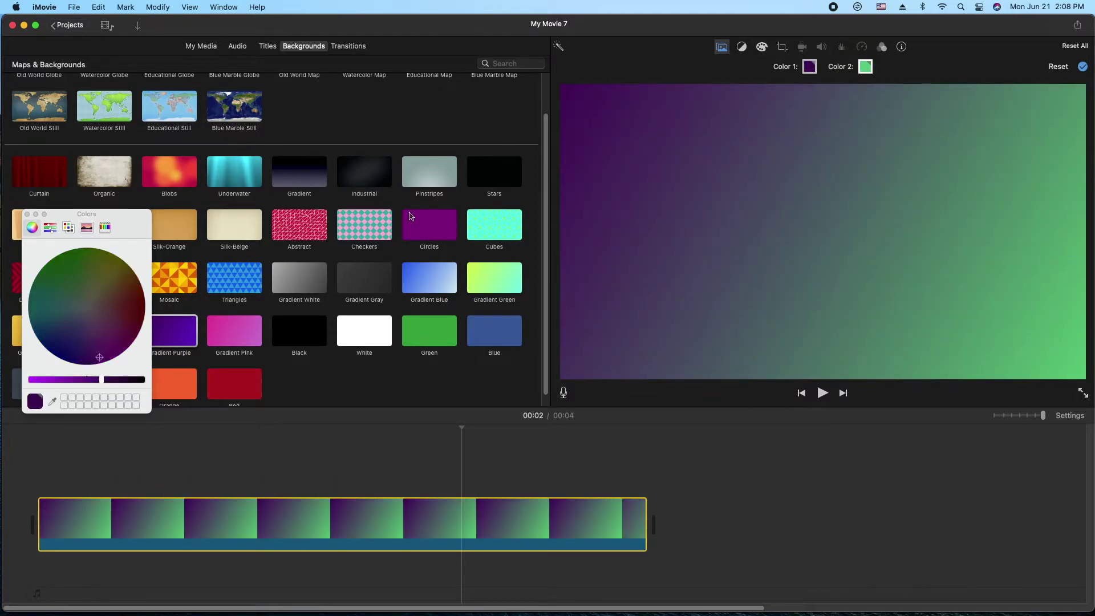
pyautogui.moveTo(87, 280)
pyautogui.mouseDown()
pyautogui.moveTo(67, 261)
pyautogui.moveTo(73, 315)
pyautogui.moveTo(80, 263)
pyautogui.mouseUp()
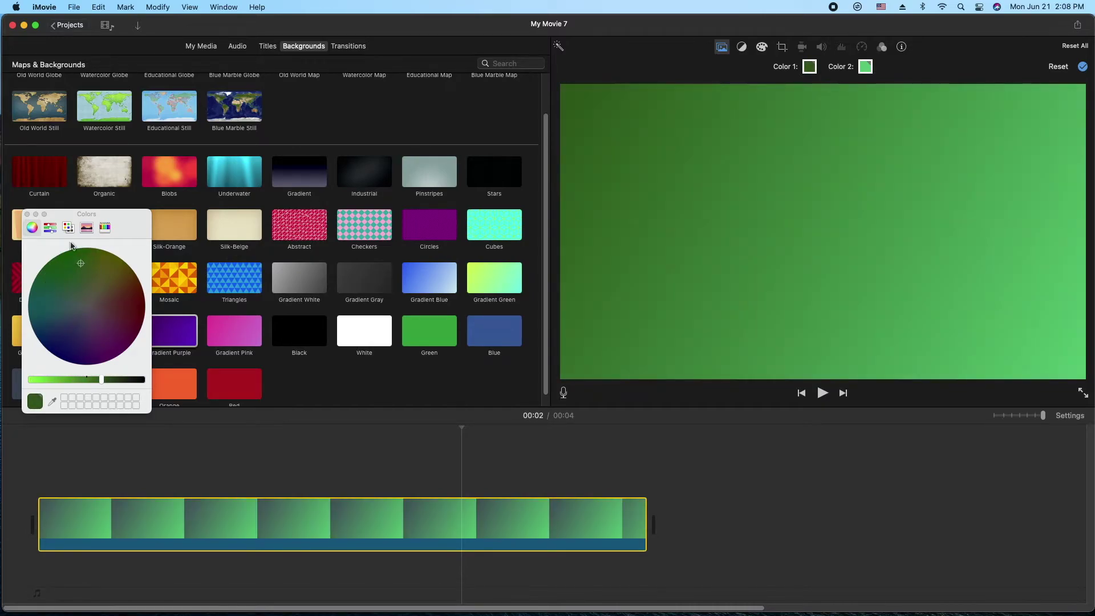
pyautogui.click(27, 214)
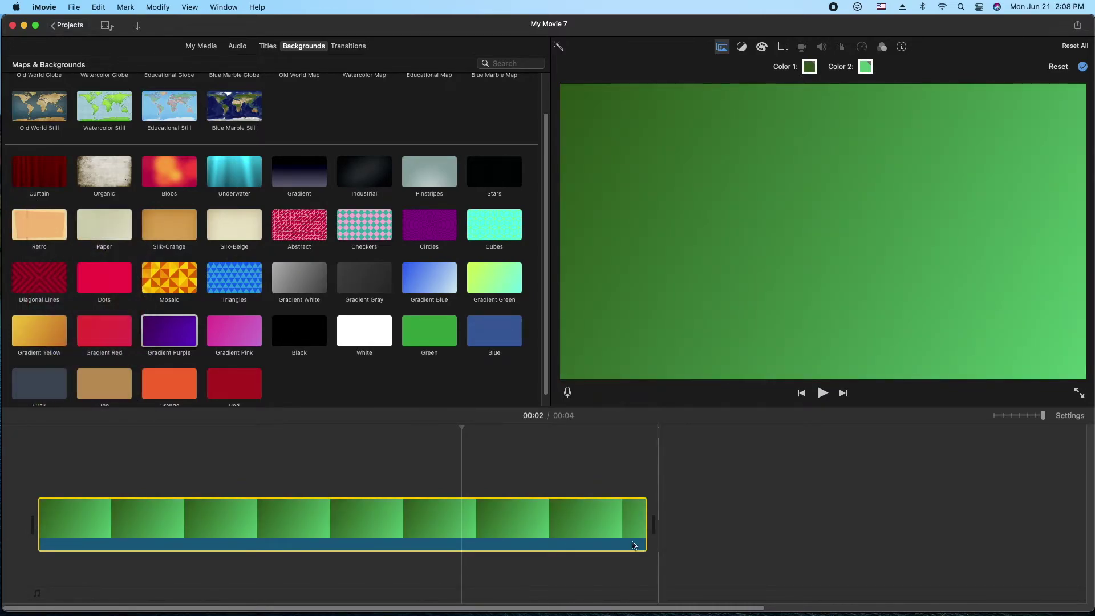
# - Replace the green gradient clip with the Mosaic background and show its colour settings
pyautogui.press('Delete')
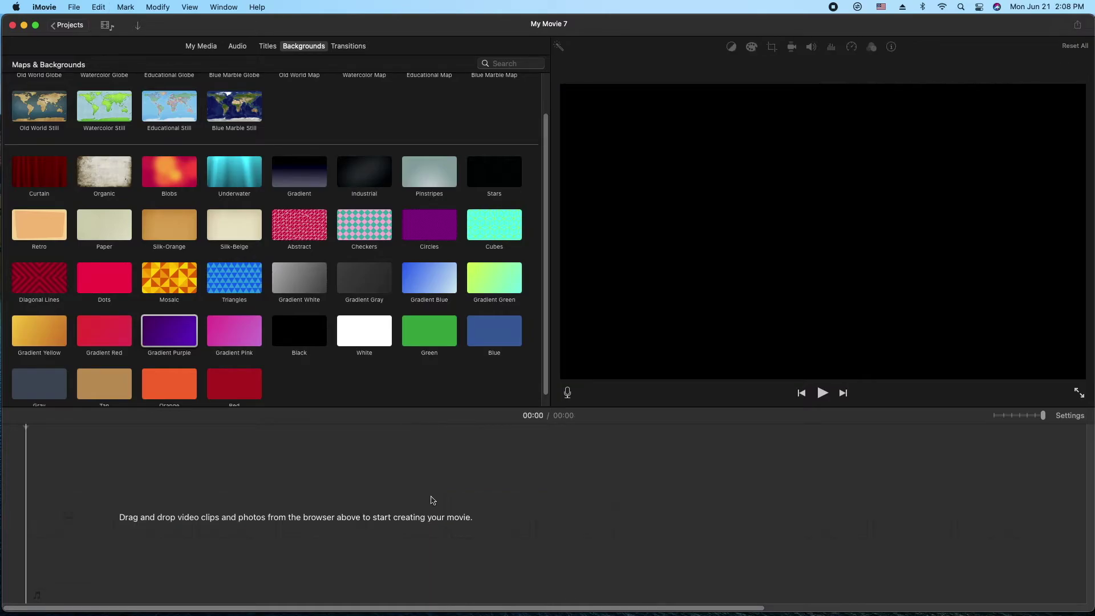
pyautogui.click(169, 278)
pyautogui.moveTo(170, 278); pyautogui.dragTo(138, 527)
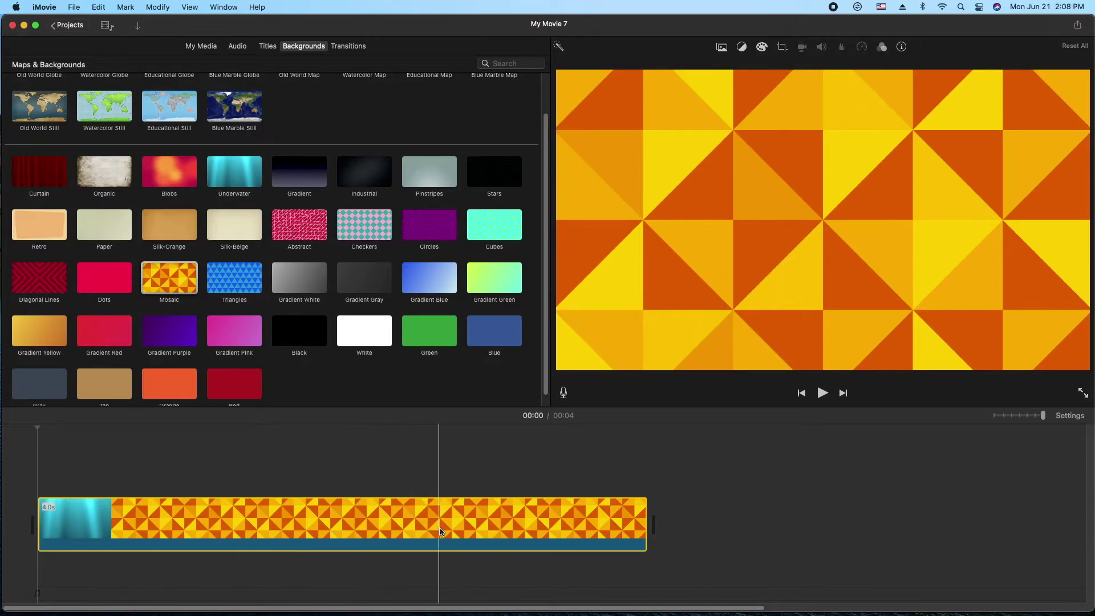
pyautogui.click(722, 47)
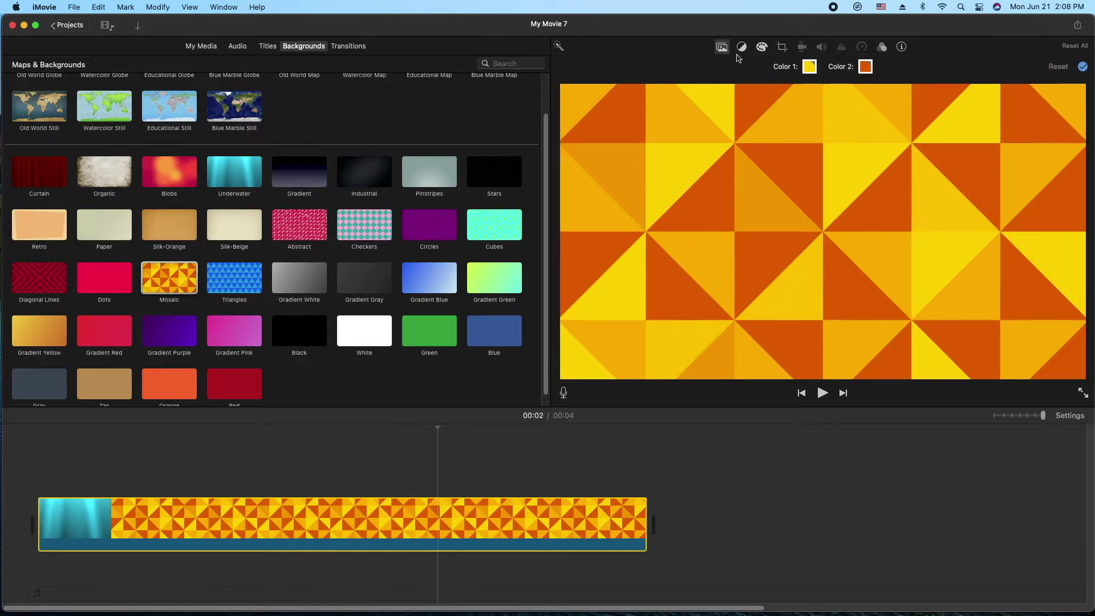
# - Recolour the Mosaic to Strawberry pink for Color 1 and Snow white for Color 2
pyautogui.click(811, 67)
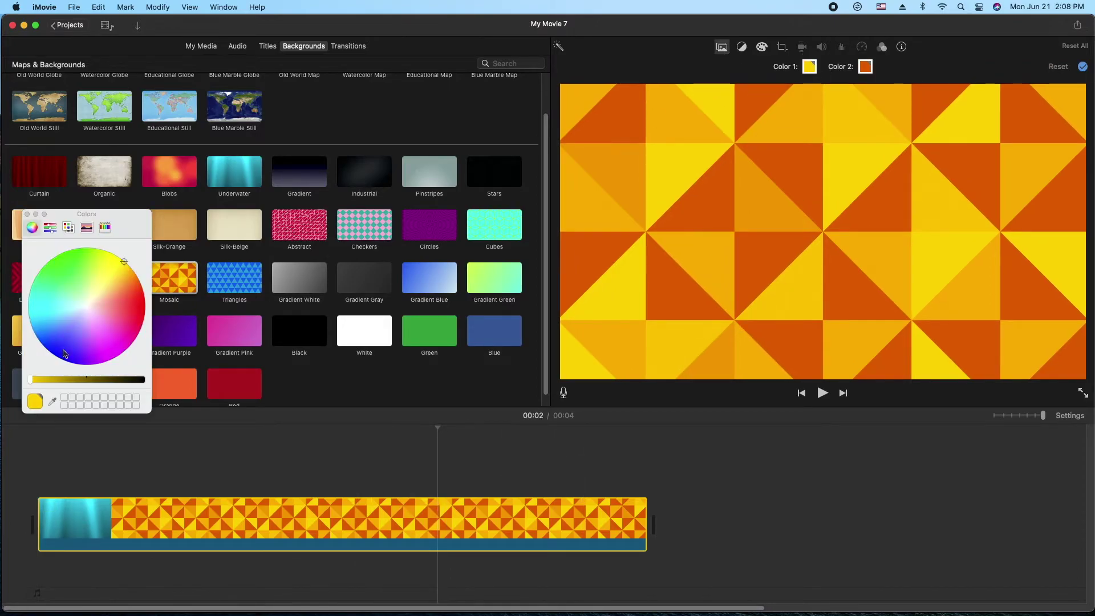
pyautogui.click(50, 228)
pyautogui.click(31, 227)
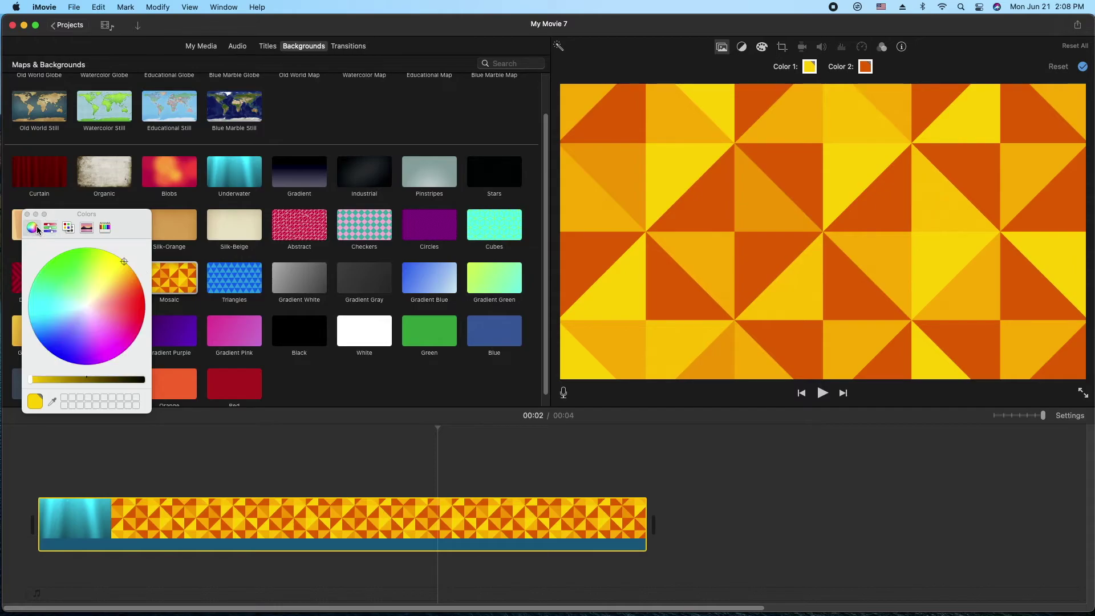
pyautogui.click(105, 228)
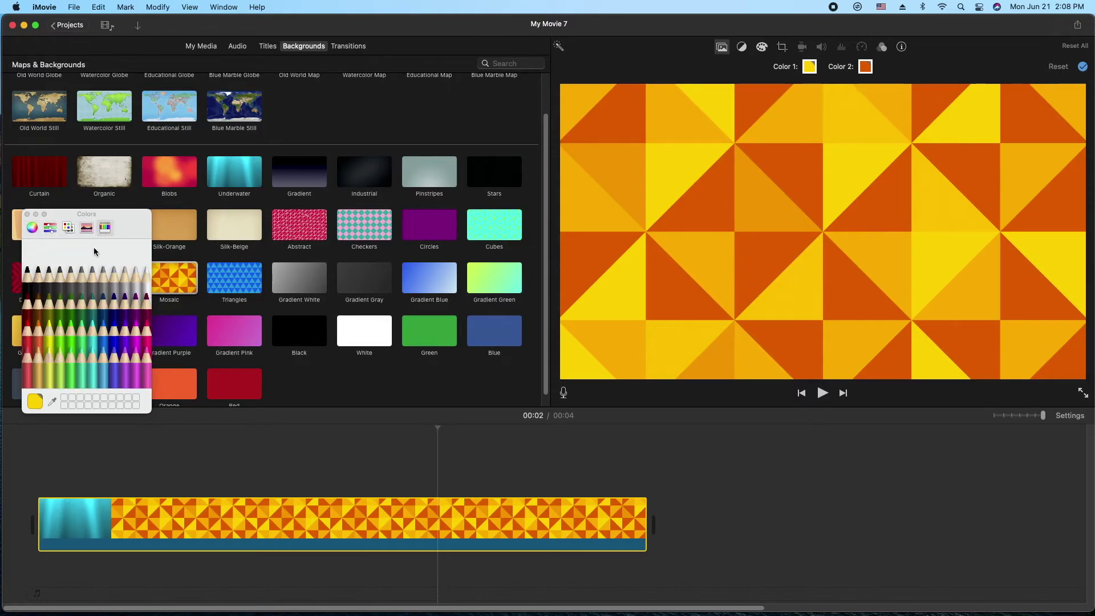
pyautogui.click(27, 329)
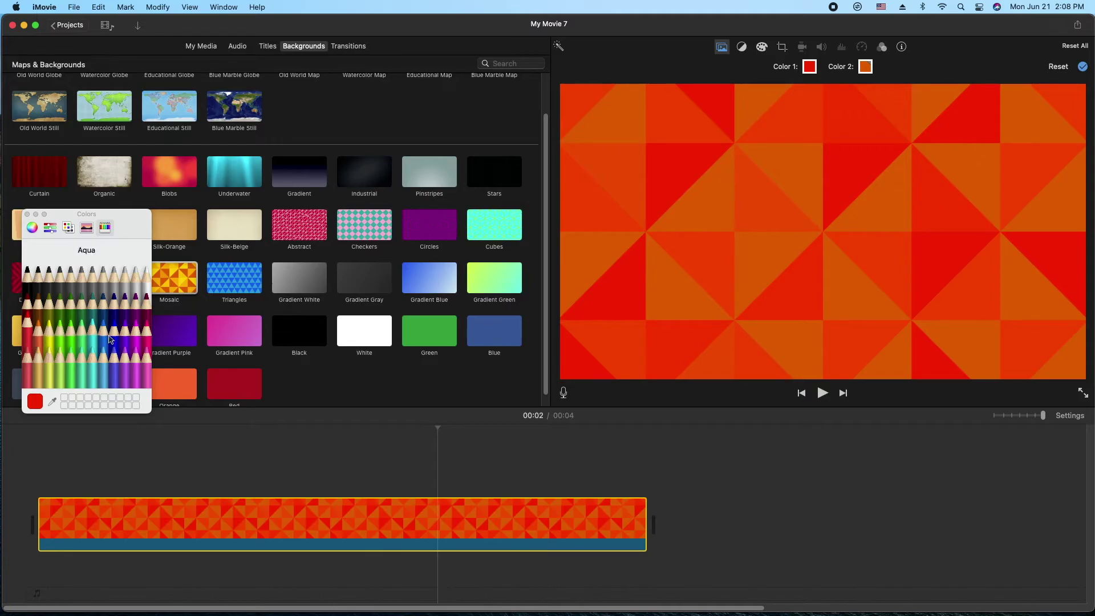
pyautogui.click(146, 271)
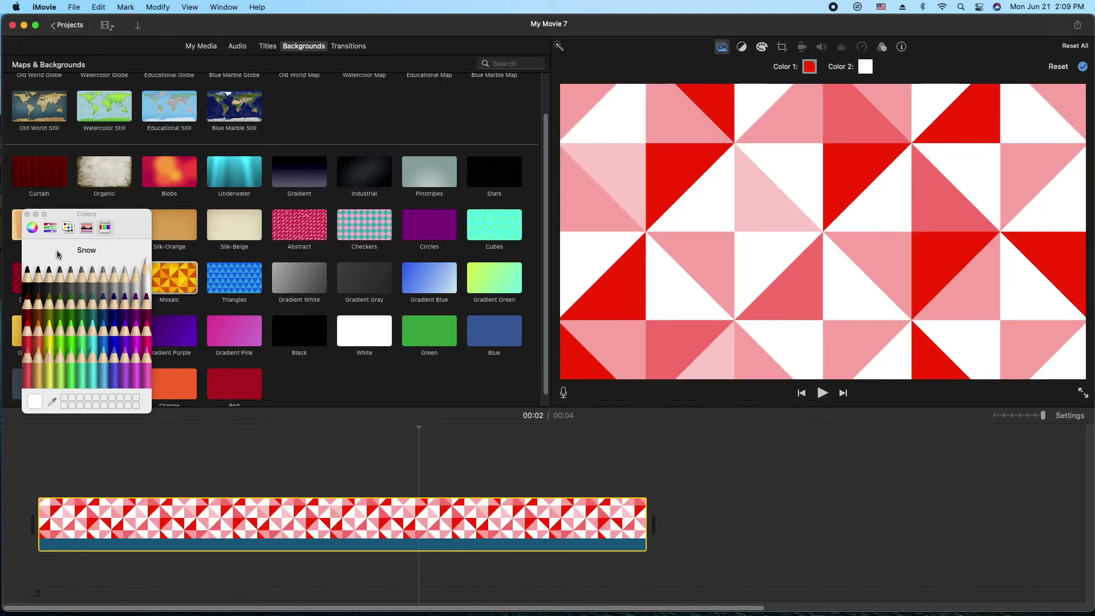
pyautogui.click(810, 66)
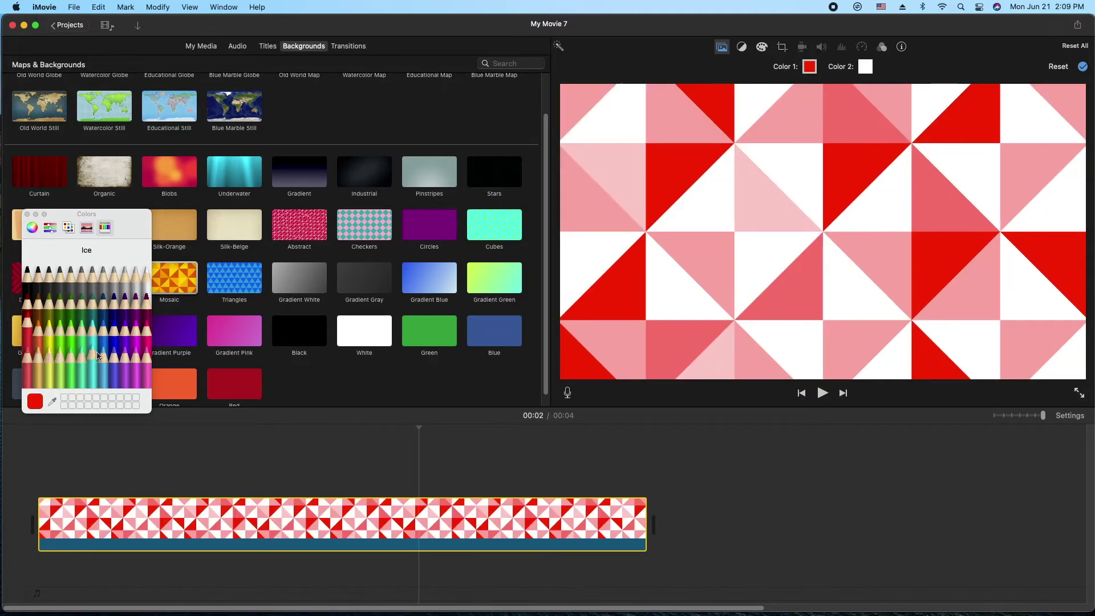
pyautogui.click(150, 337)
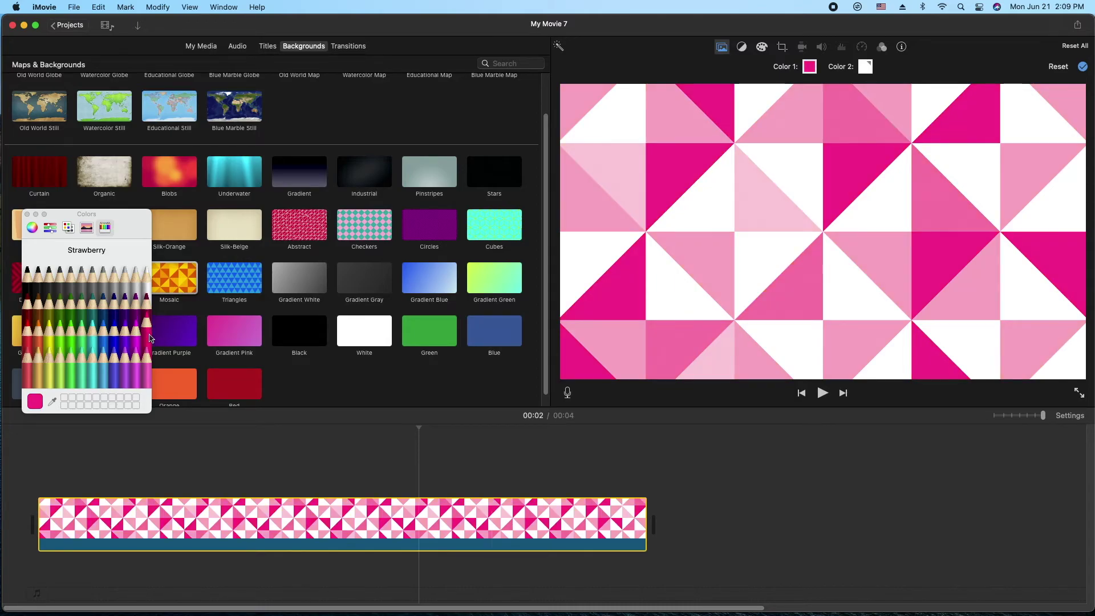
pyautogui.click(27, 214)
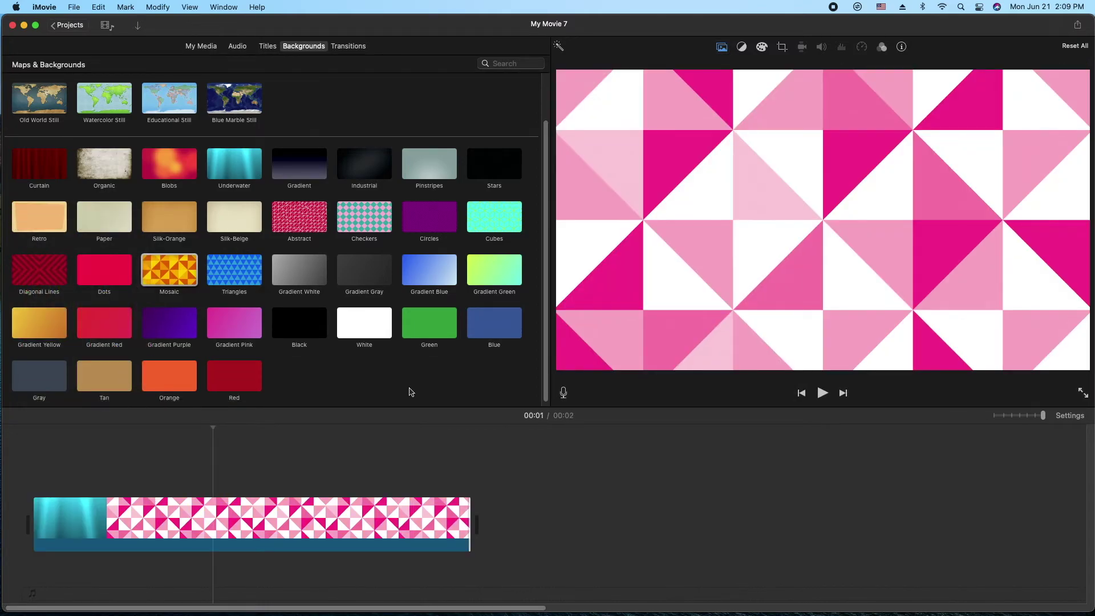